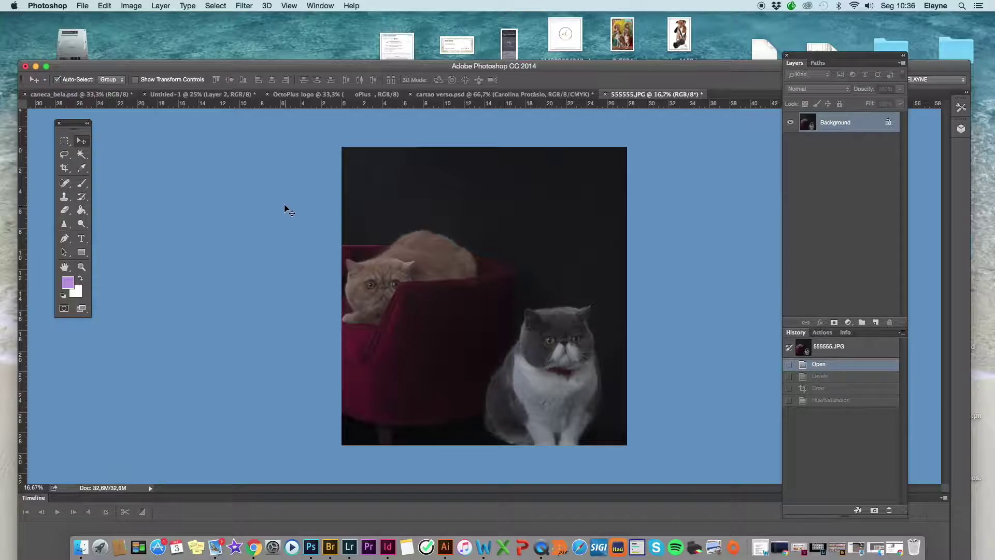
- Open a Levels adjustment on the two-cats photo
{"action": "mouse_move", "coordinate": [284, 66]}
{"action": "left_mouse_down"}
{"action": "mouse_move", "coordinate": [397, 481]}
{"action": "mouse_move", "coordinate": [114, 68]}
{"action": "mouse_move", "coordinate": [287, 49]}
{"action": "left_mouse_up"}
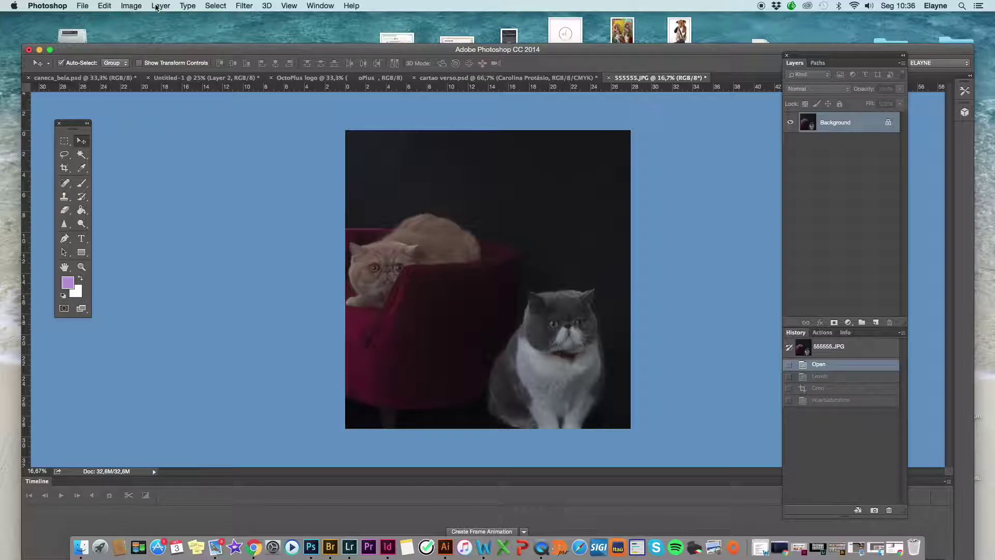
{"action": "left_click", "coordinate": [135, 6]}
{"action": "mouse_move", "coordinate": [156, 34]}
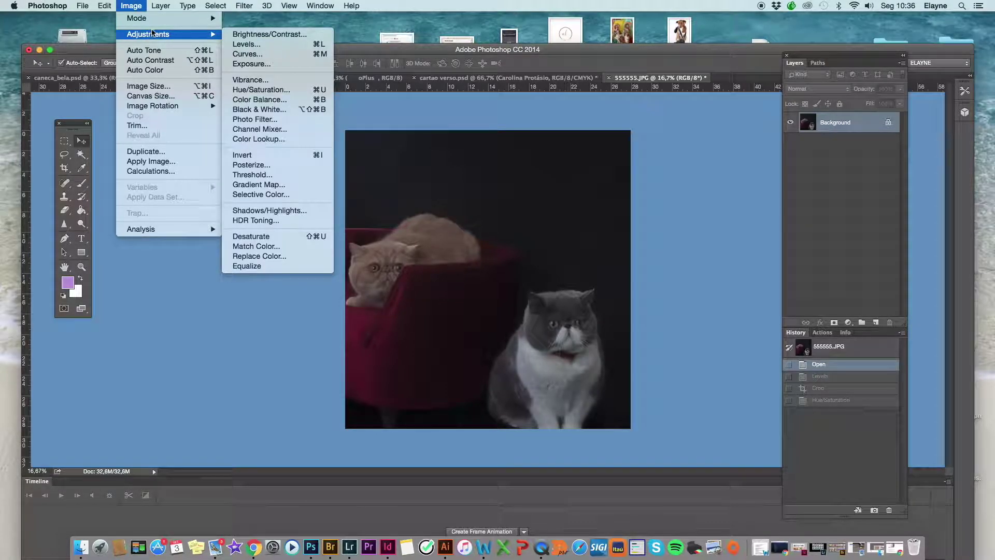
{"action": "left_click", "coordinate": [233, 44]}
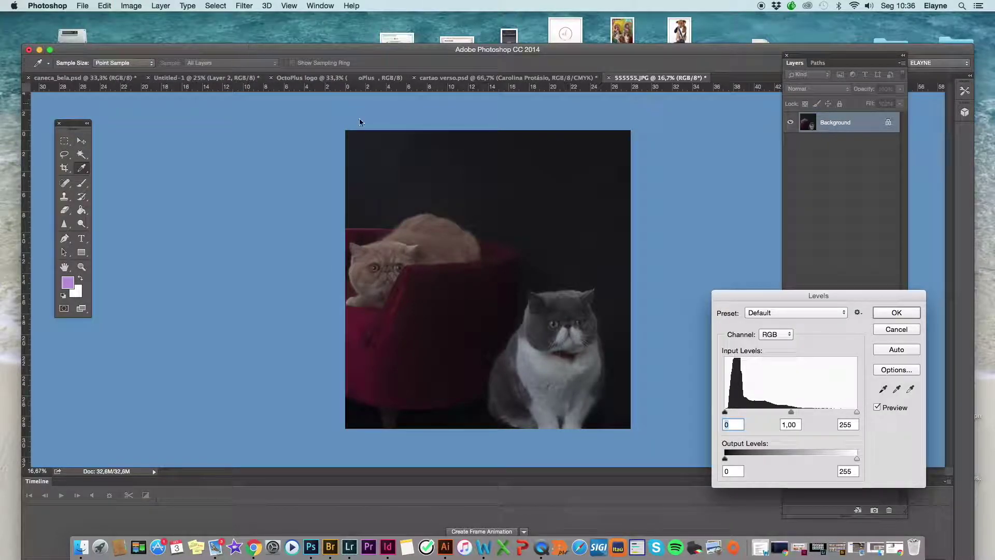
{"action": "left_click_drag", "start_coordinate": [745, 293], "coordinate": [662, 207]}
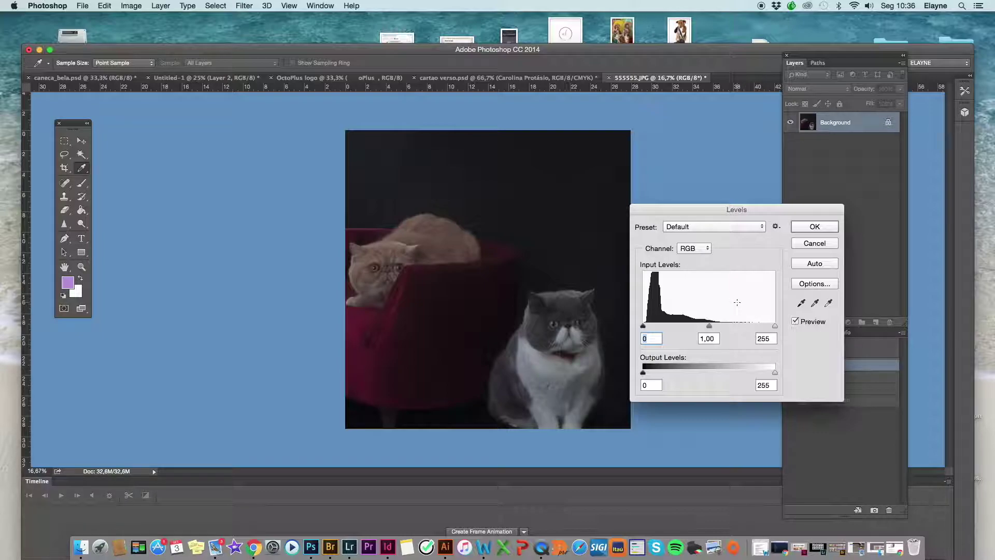
- Set the Levels input values to black 7, midtone 1,16 and white 170
{"action": "mouse_move", "coordinate": [775, 325]}
{"action": "left_mouse_down"}
{"action": "mouse_move", "coordinate": [732, 325]}
{"action": "mouse_move", "coordinate": [749, 326]}
{"action": "left_mouse_up"}
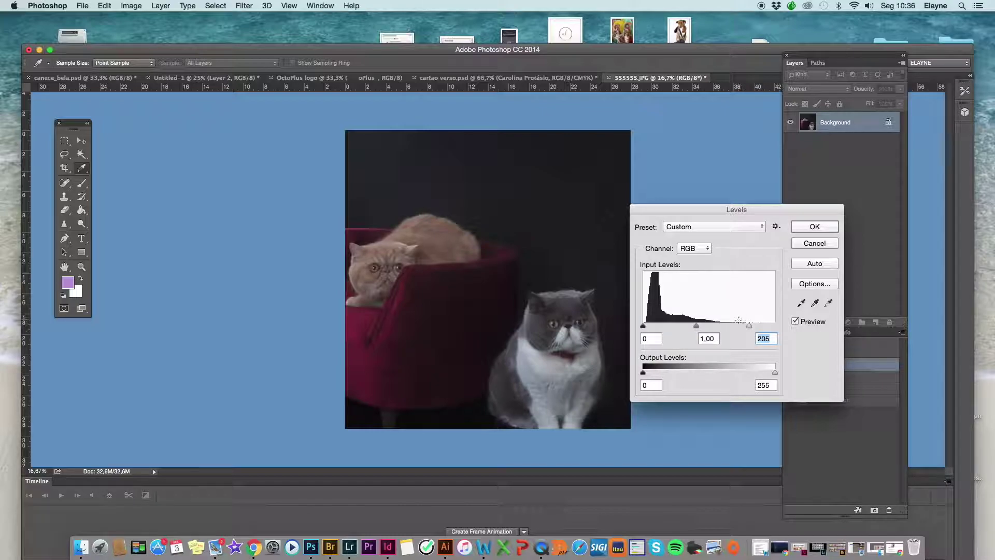
{"action": "left_click_drag", "start_coordinate": [747, 325], "coordinate": [730, 325]}
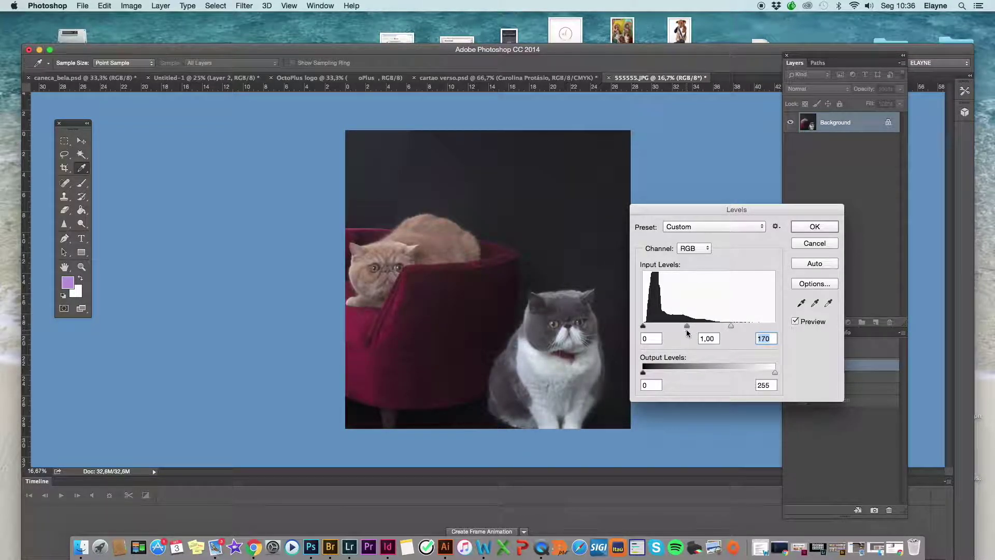
{"action": "left_click_drag", "start_coordinate": [686, 325], "coordinate": [683, 325]}
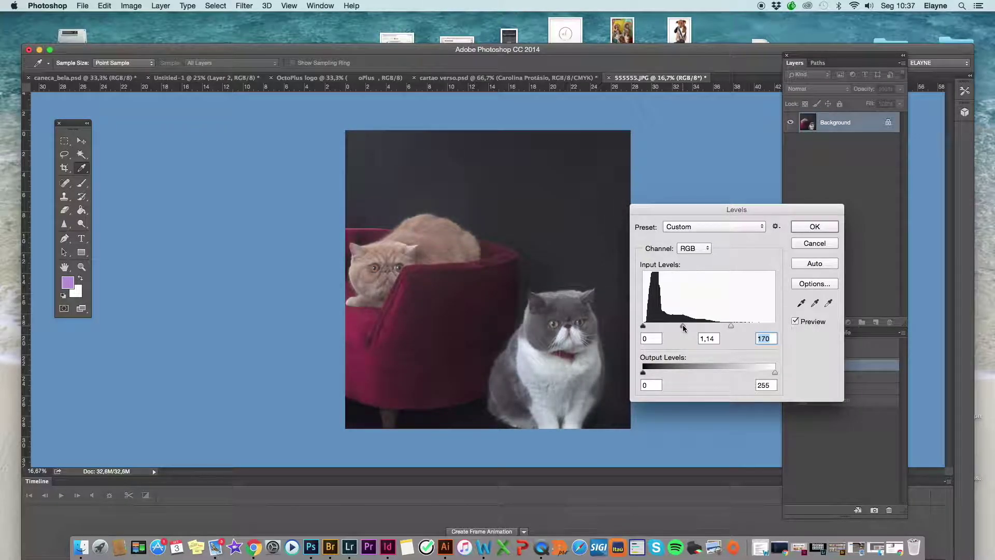
{"action": "left_click_drag", "start_coordinate": [682, 326], "coordinate": [681, 325]}
{"action": "left_click_drag", "start_coordinate": [643, 326], "coordinate": [646, 326]}
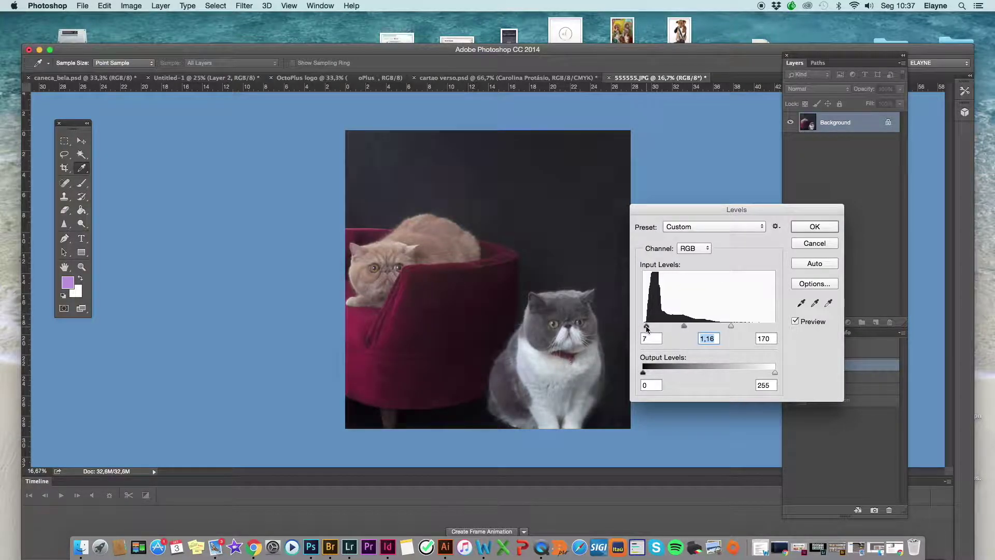
{"action": "left_click", "coordinate": [647, 326]}
- Compare the photo with and without Levels, then apply the adjustment
{"action": "left_click", "coordinate": [795, 322]}
{"action": "left_click", "coordinate": [795, 322]}
{"action": "left_click", "coordinate": [795, 322]}
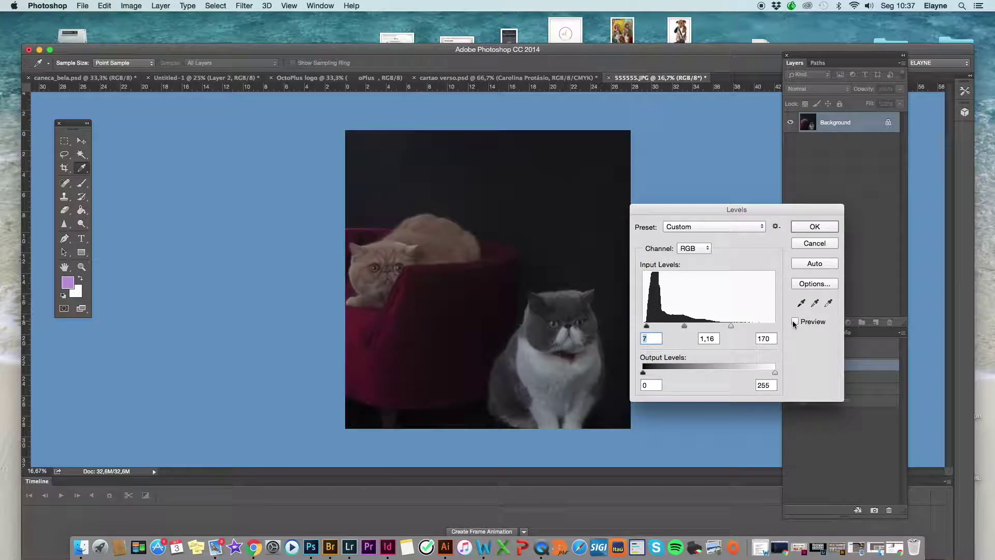
{"action": "left_click", "coordinate": [795, 322]}
{"action": "left_click", "coordinate": [795, 323]}
{"action": "left_click", "coordinate": [806, 228]}
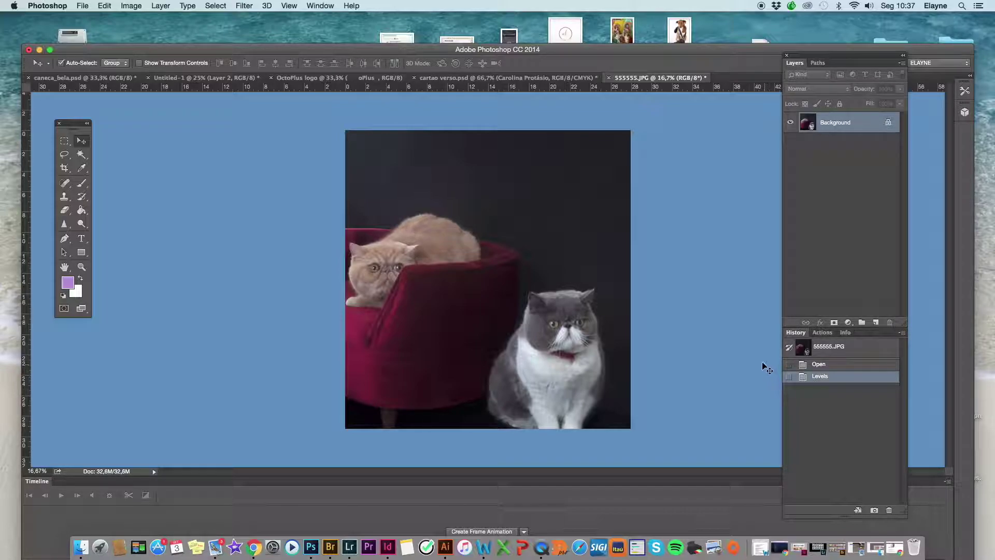
{"action": "left_click", "coordinate": [133, 8]}
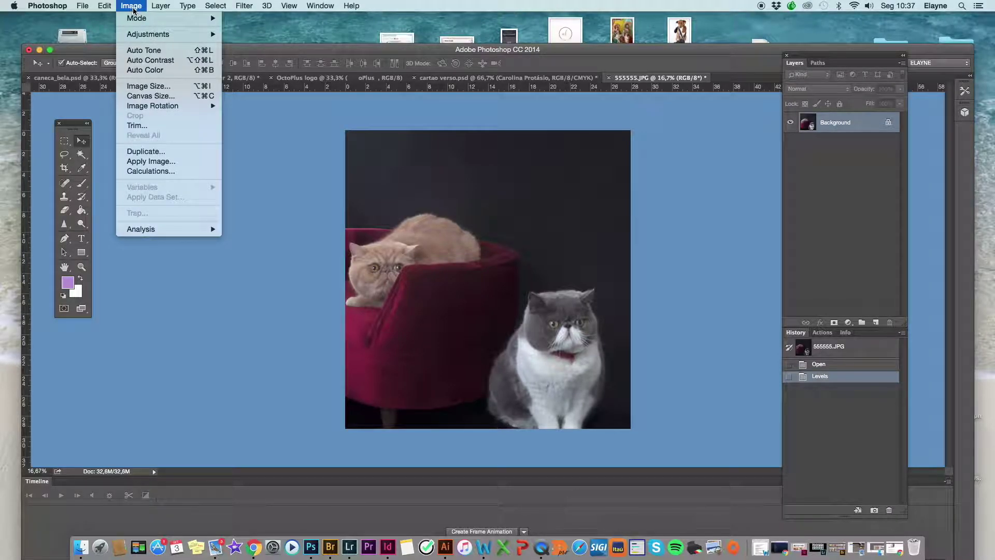
{"action": "mouse_move", "coordinate": [148, 34]}
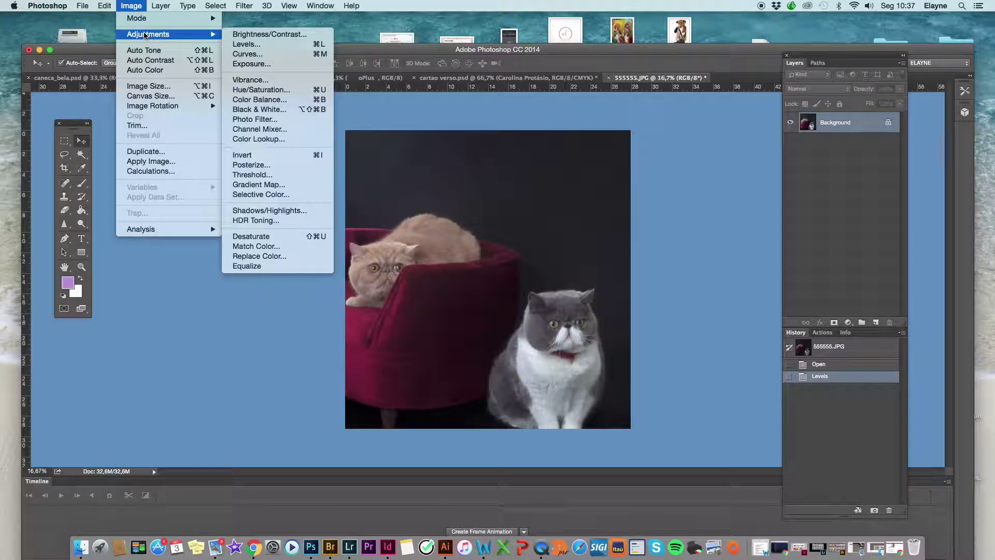
- Apply a Hue/Saturation adjustment with saturation raised to +3
{"action": "left_click", "coordinate": [285, 93]}
{"action": "left_click_drag", "start_coordinate": [245, 84], "coordinate": [279, 211]}
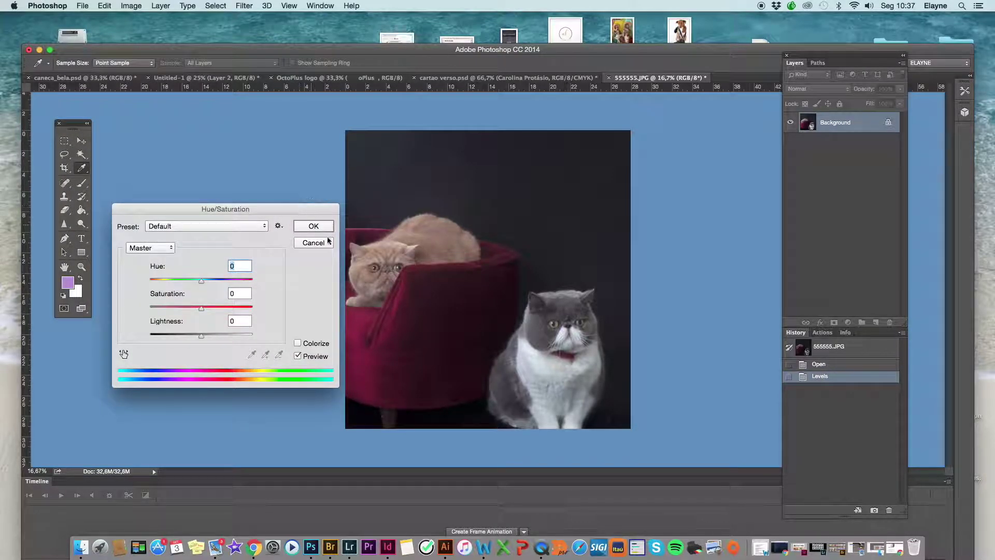
{"action": "left_click_drag", "start_coordinate": [201, 311], "coordinate": [203, 311]}
{"action": "left_click", "coordinate": [306, 227]}
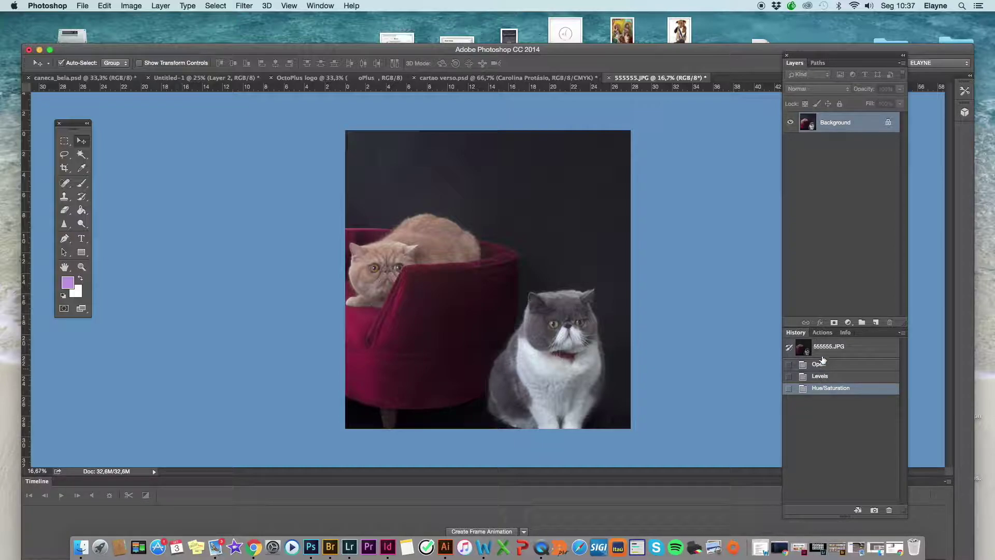
{"action": "left_click", "coordinate": [321, 6]}
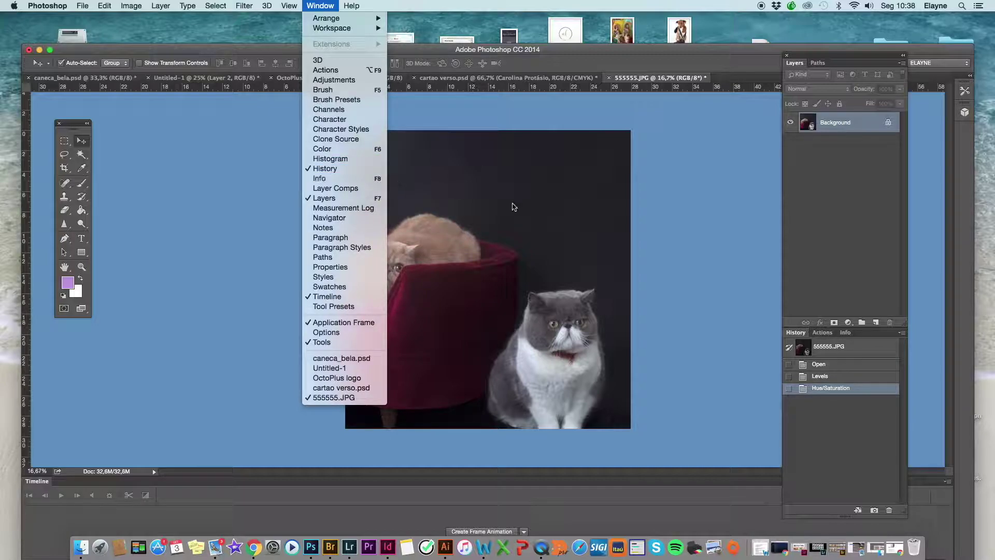
{"action": "left_click", "coordinate": [830, 389]}
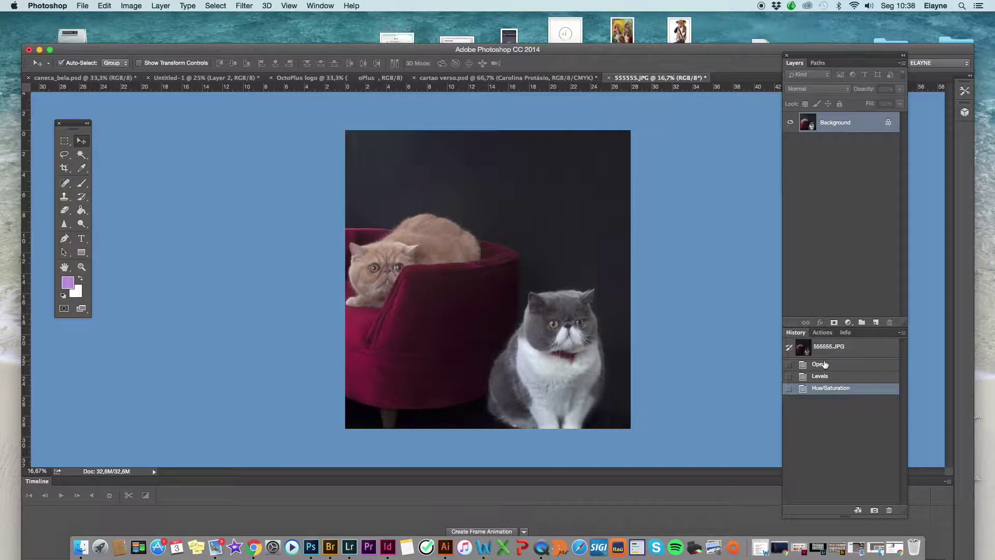
{"action": "left_click", "coordinate": [823, 365]}
{"action": "left_click", "coordinate": [829, 388]}
{"action": "left_click", "coordinate": [826, 364]}
{"action": "left_click", "coordinate": [829, 389]}
- Crop off the dark strip above the cats and the bottom edge, then commit
{"action": "left_click", "coordinate": [64, 169]}
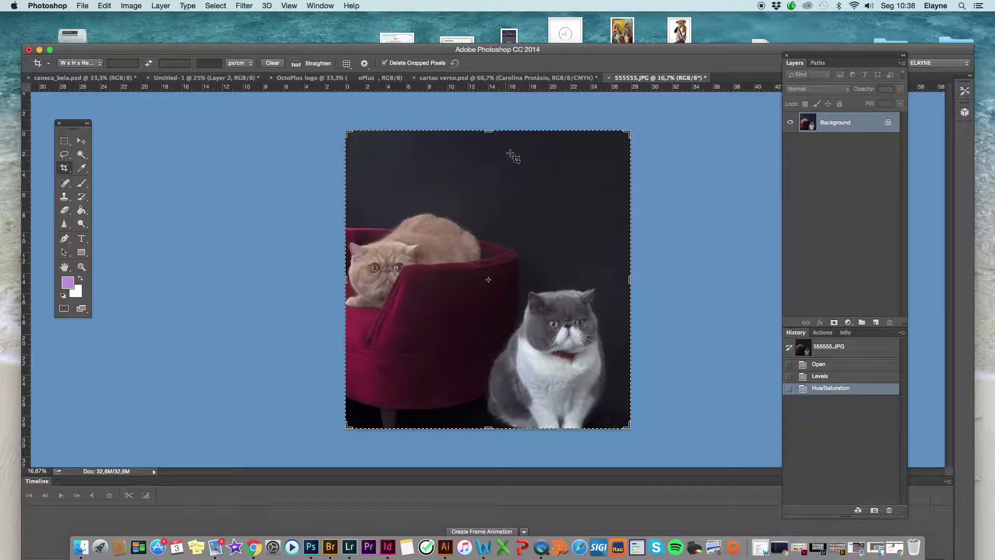
{"action": "left_click_drag", "start_coordinate": [488, 131], "coordinate": [487, 166]}
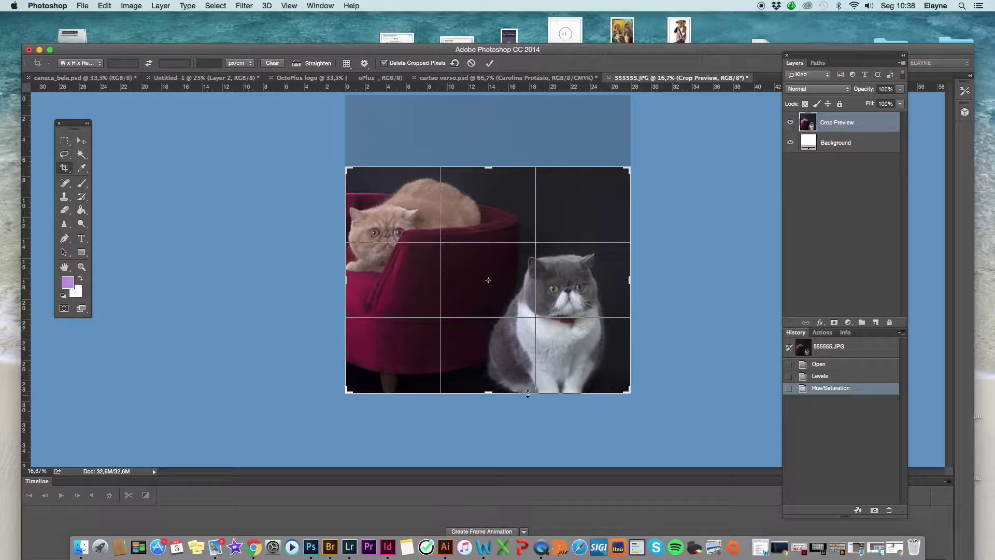
{"action": "left_click_drag", "start_coordinate": [488, 393], "coordinate": [485, 379]}
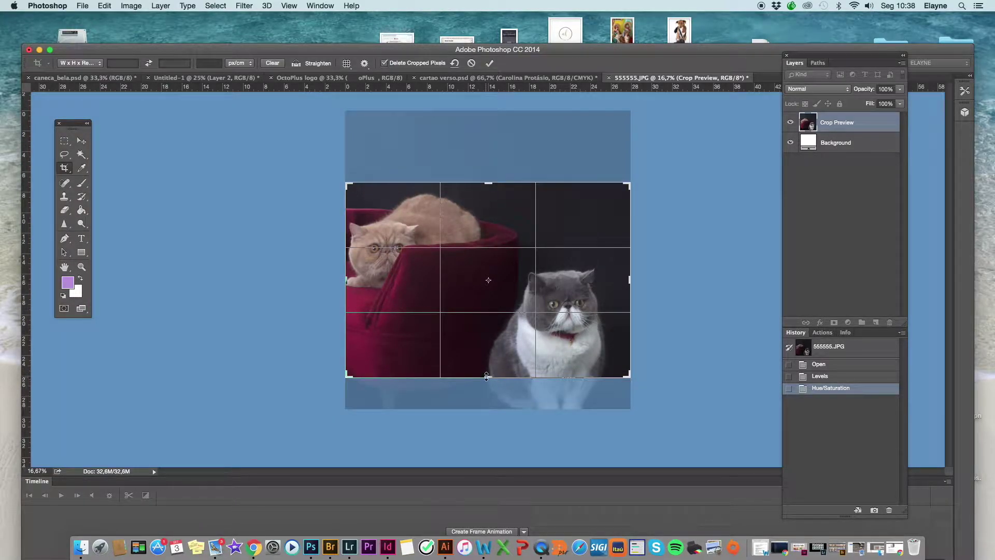
{"action": "key", "text": "Return"}
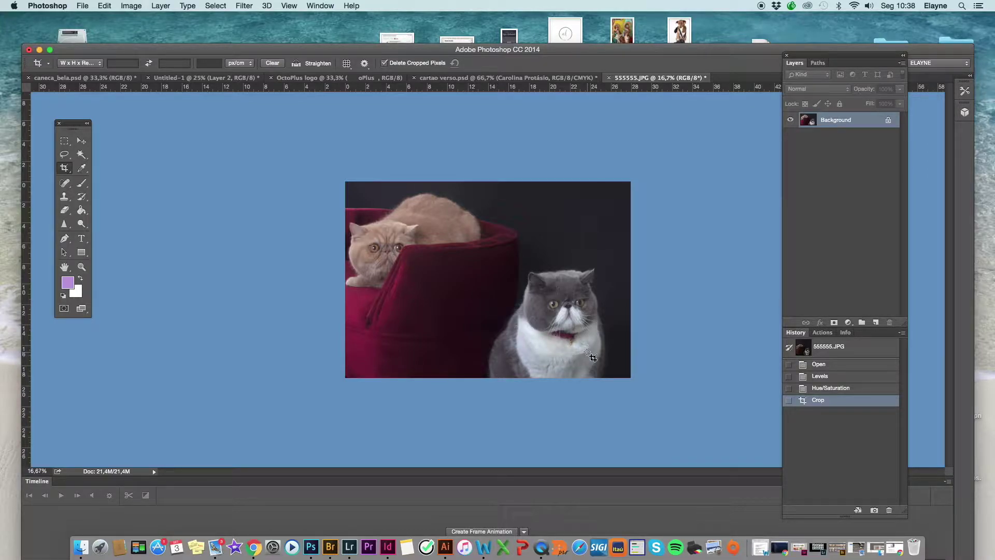
{"action": "key", "text": "super+plus"}
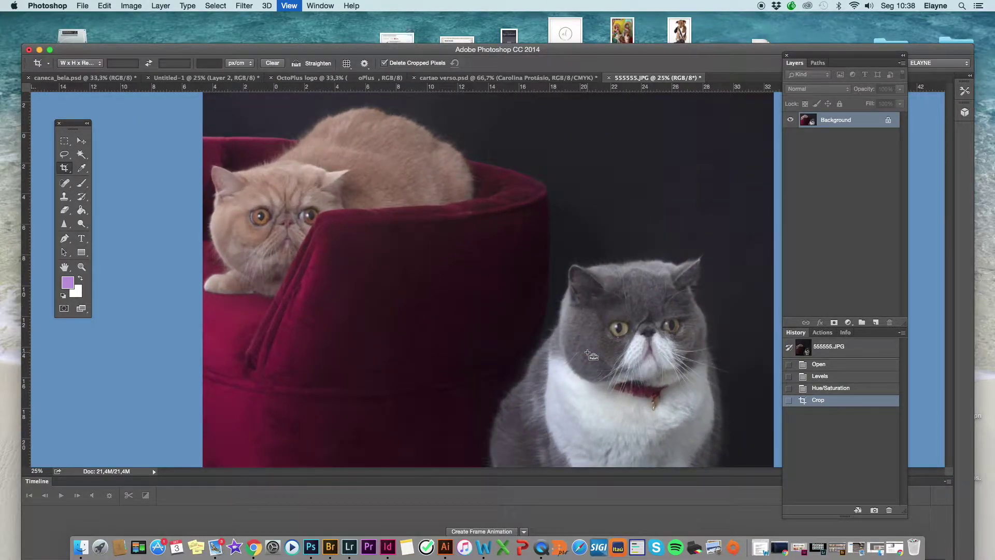
{"action": "key", "text": "super+plus"}
{"action": "key", "text": "super+plus"}
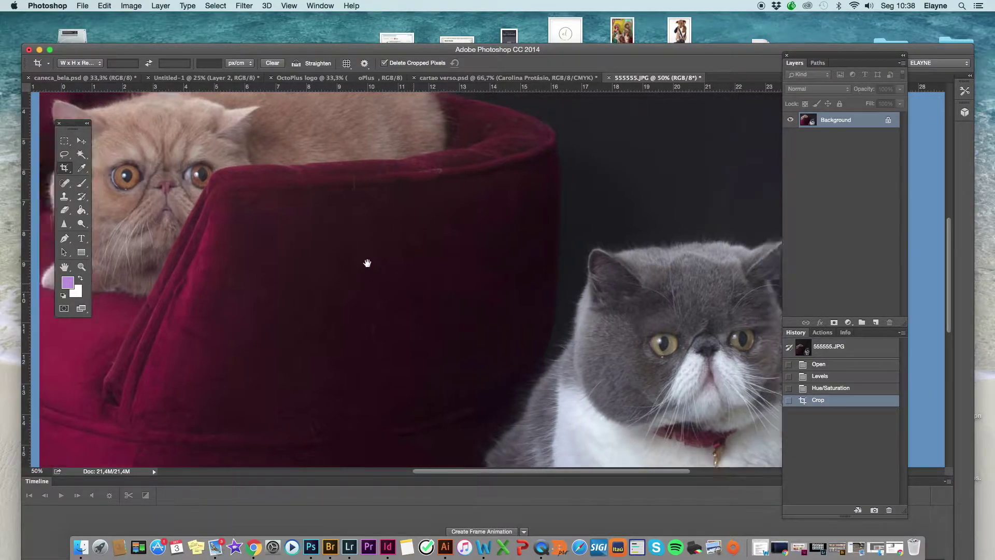
{"action": "left_click_drag", "start_coordinate": [259, 225], "coordinate": [384, 226]}
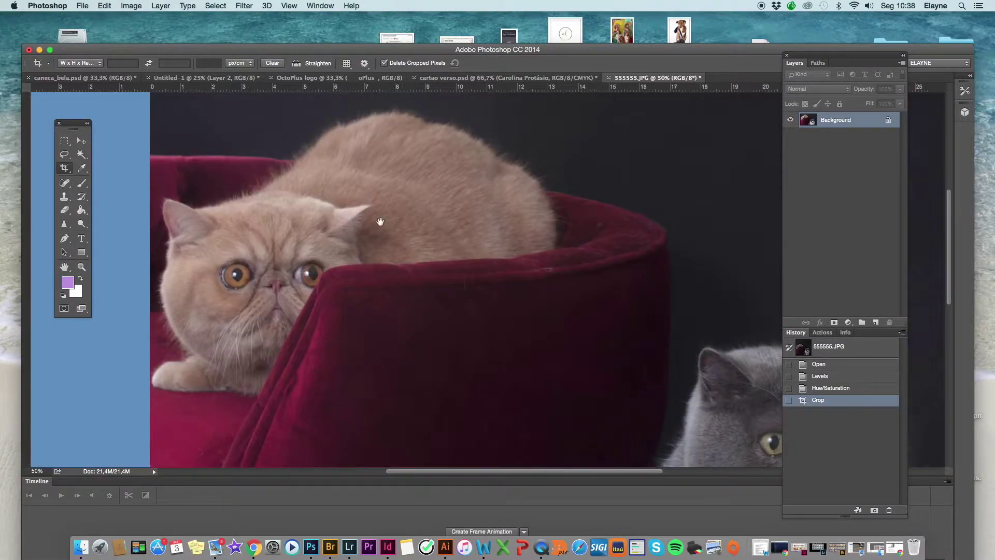
{"action": "key", "text": "super+minus"}
{"action": "key", "text": "super+minus"}
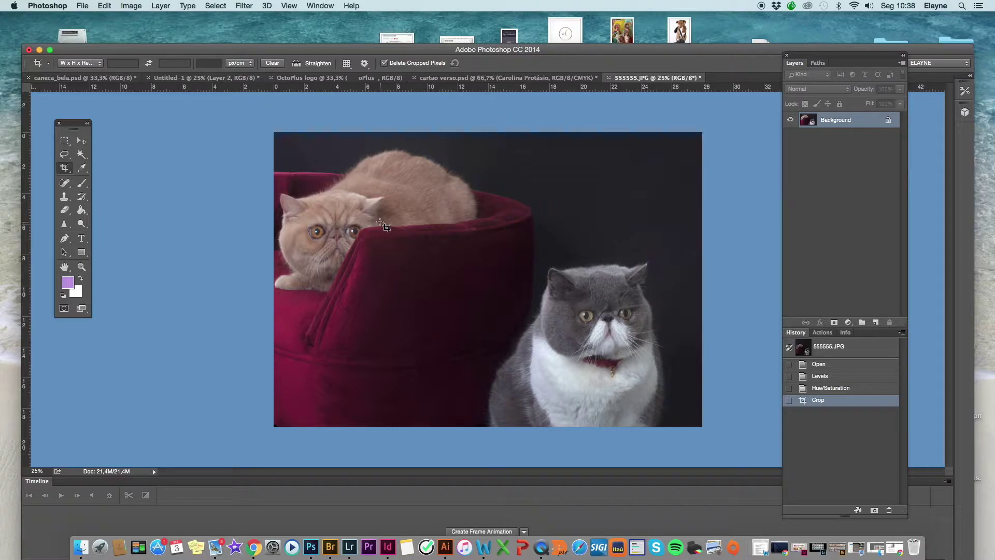
{"action": "left_click", "coordinate": [81, 140]}
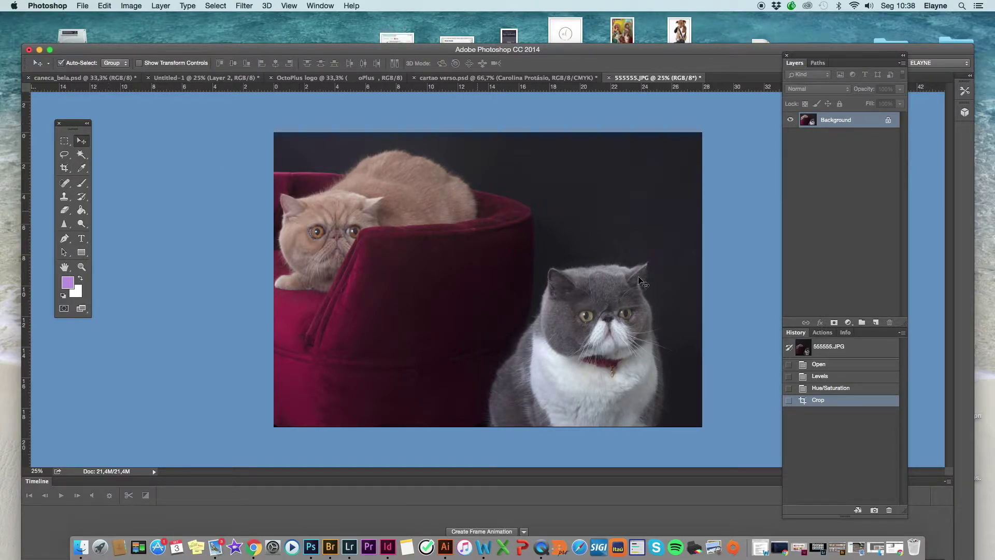
{"action": "left_click", "coordinate": [836, 364]}
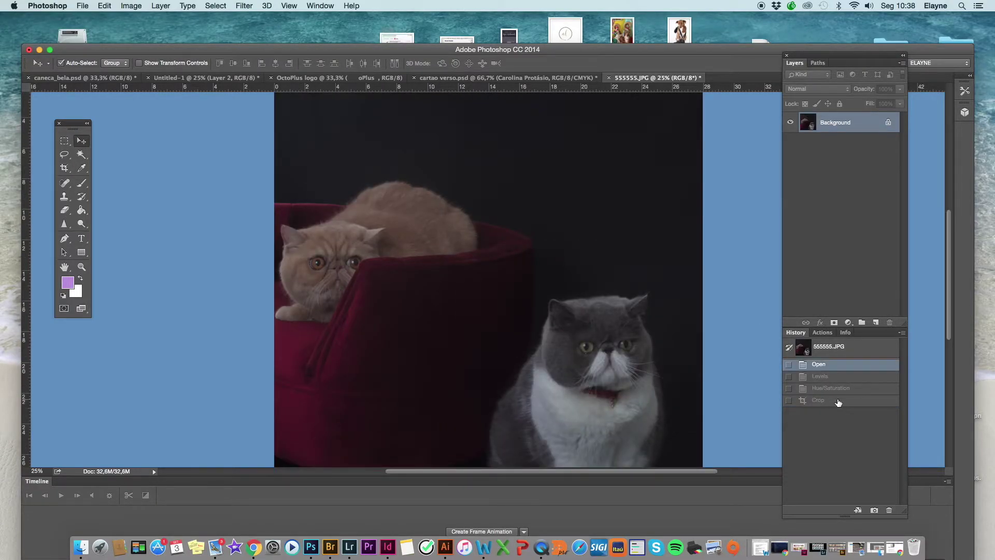
{"action": "left_click", "coordinate": [836, 400]}
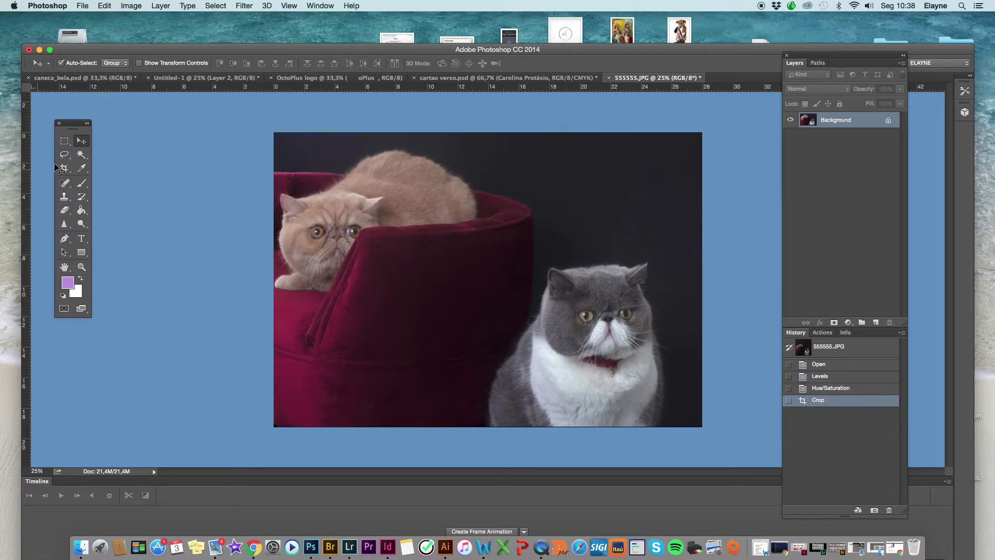